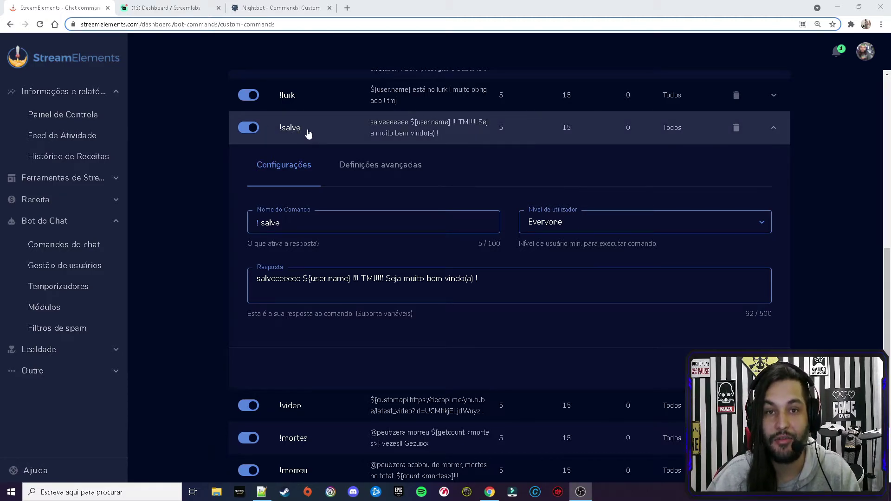
Step: Examine the !salve command's name and its response with the ${user.name} variable, and open the command's advanced settings
{"action": "scroll", "coordinate": [611, 235], "scroll_direction": "up", "scroll_amount": 8}
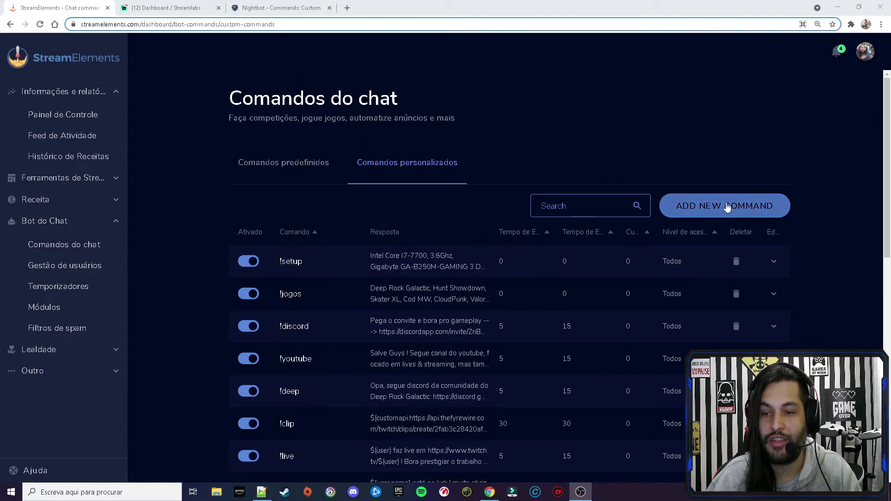
{"action": "scroll", "coordinate": [522, 293], "scroll_direction": "down", "scroll_amount": 9}
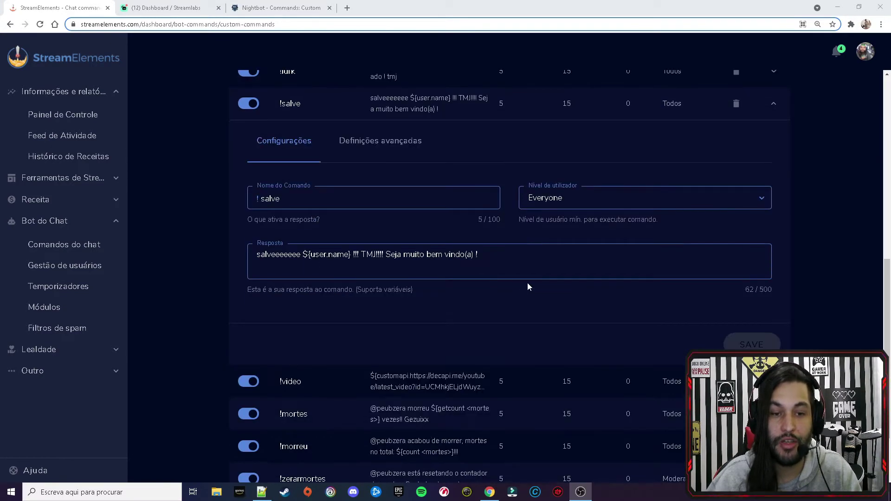
{"action": "scroll", "coordinate": [527, 284], "scroll_direction": "down", "scroll_amount": 1}
{"action": "double_click", "coordinate": [270, 153]}
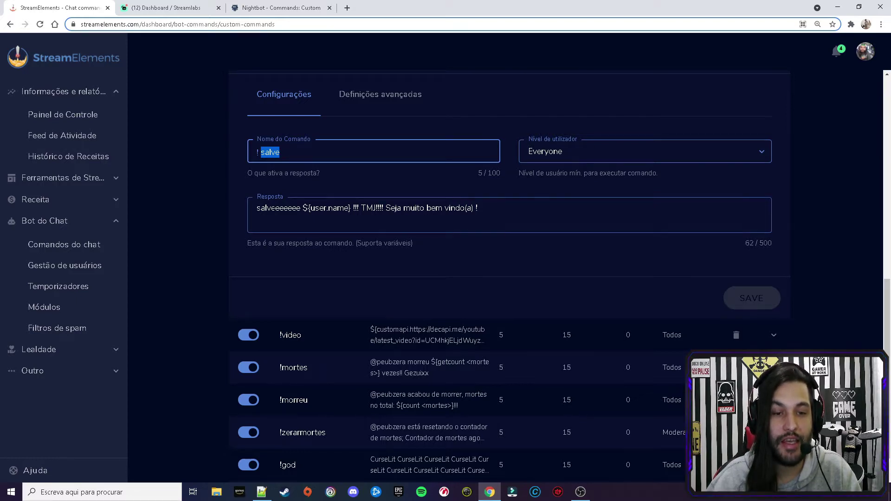
{"action": "double_click", "coordinate": [278, 208]}
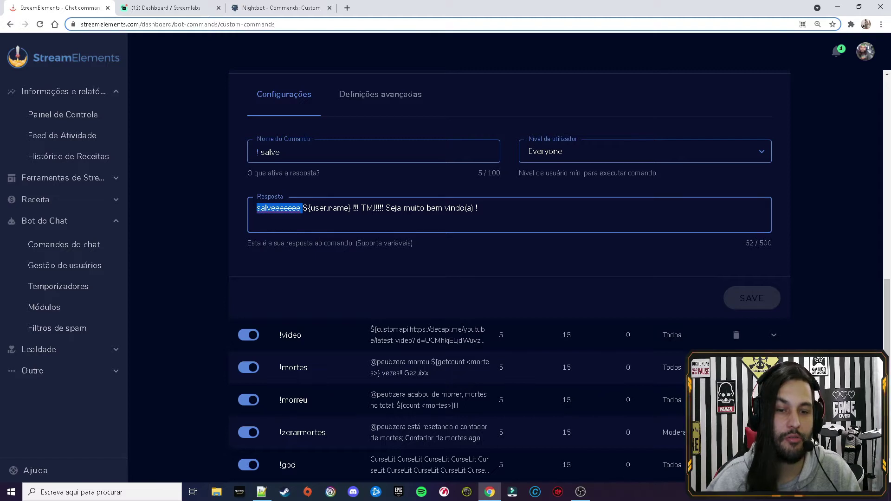
{"action": "left_click_drag", "start_coordinate": [303, 208], "coordinate": [351, 208]}
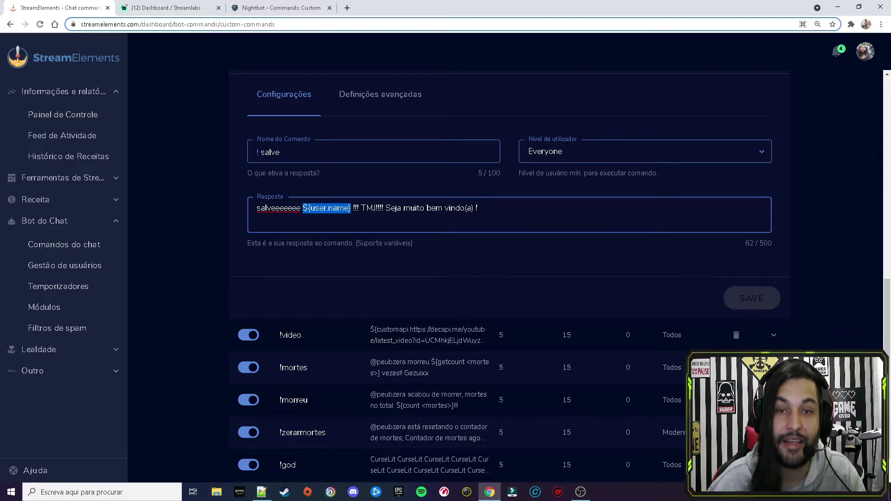
{"action": "left_click", "coordinate": [320, 208]}
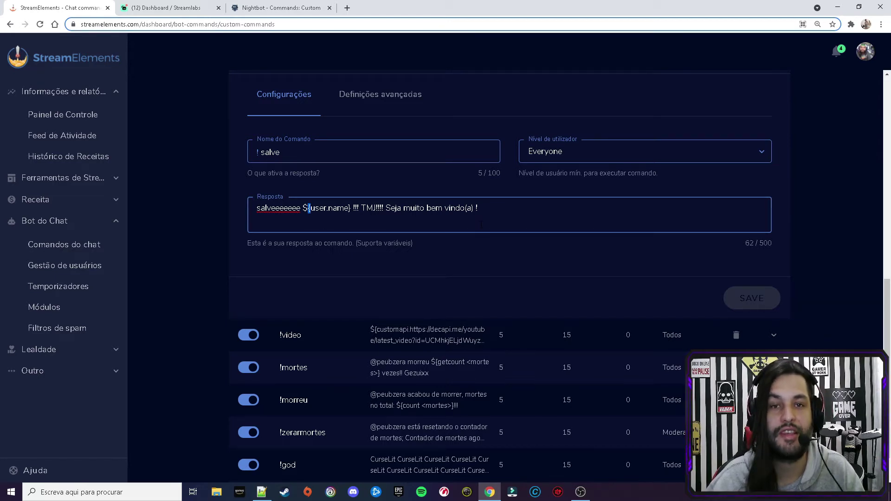
{"action": "double_click", "coordinate": [279, 208]}
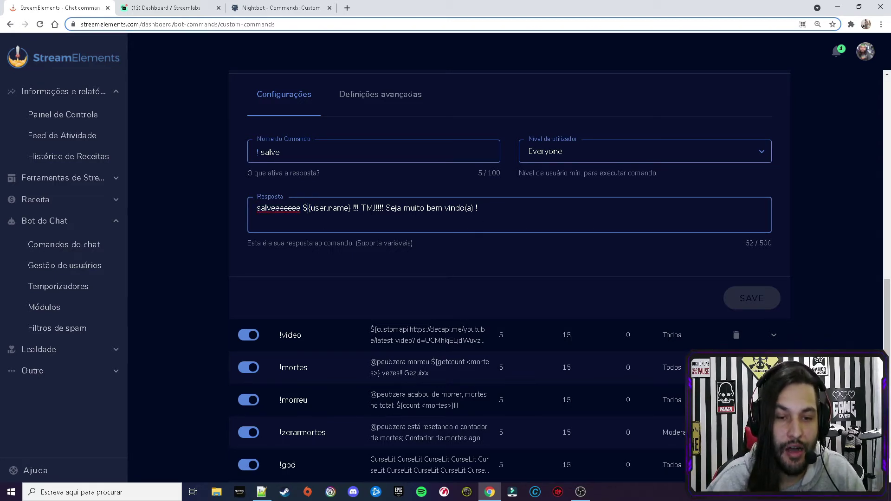
{"action": "left_click_drag", "start_coordinate": [303, 208], "coordinate": [350, 208]}
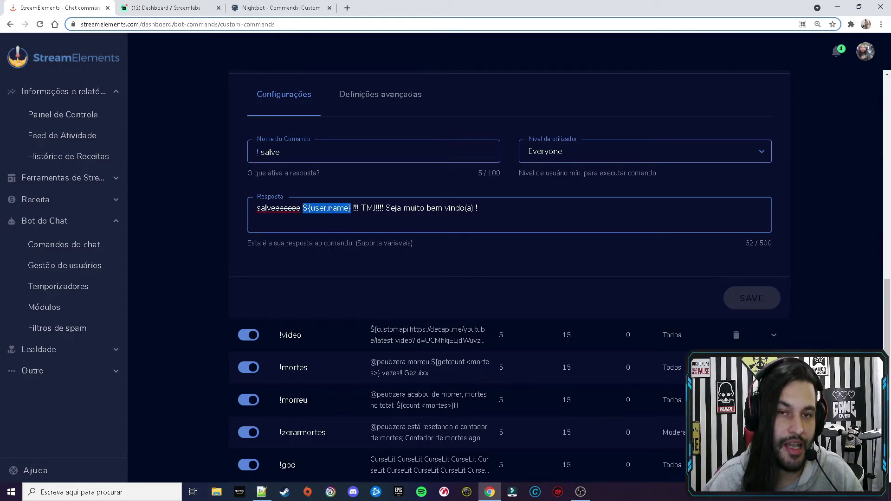
{"action": "left_click", "coordinate": [374, 208]}
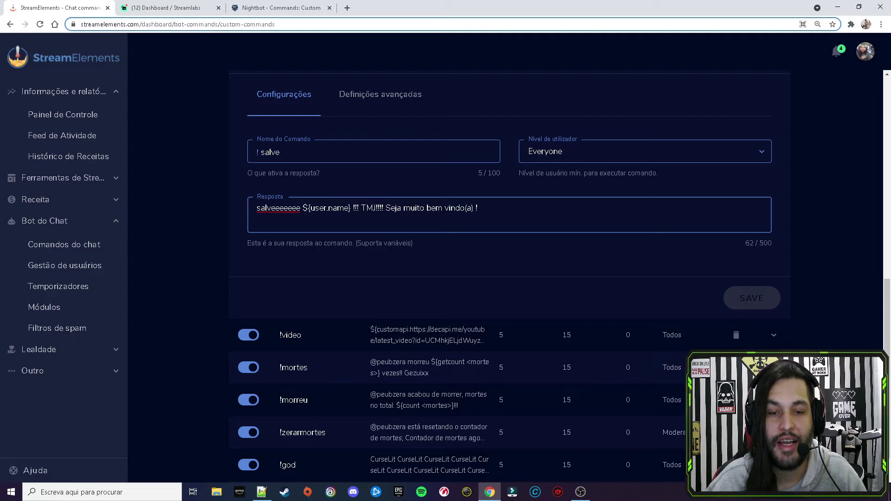
{"action": "left_click_drag", "start_coordinate": [359, 208], "coordinate": [478, 209]}
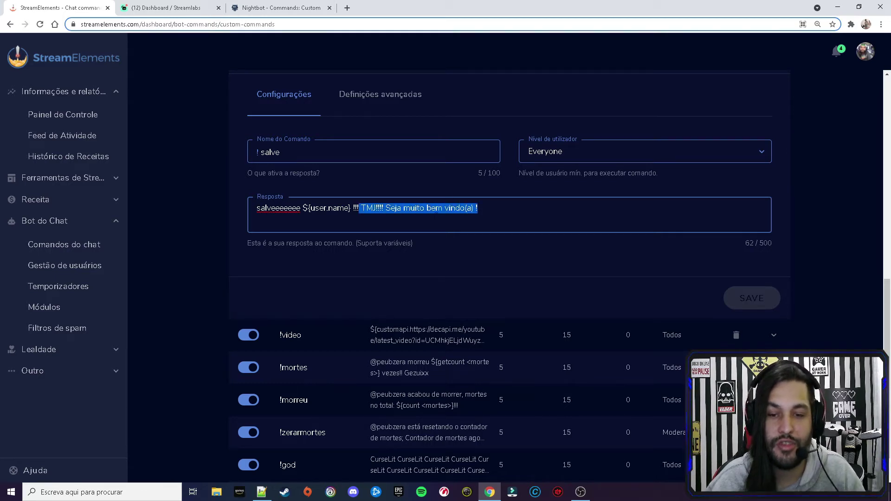
{"action": "left_click", "coordinate": [478, 209]}
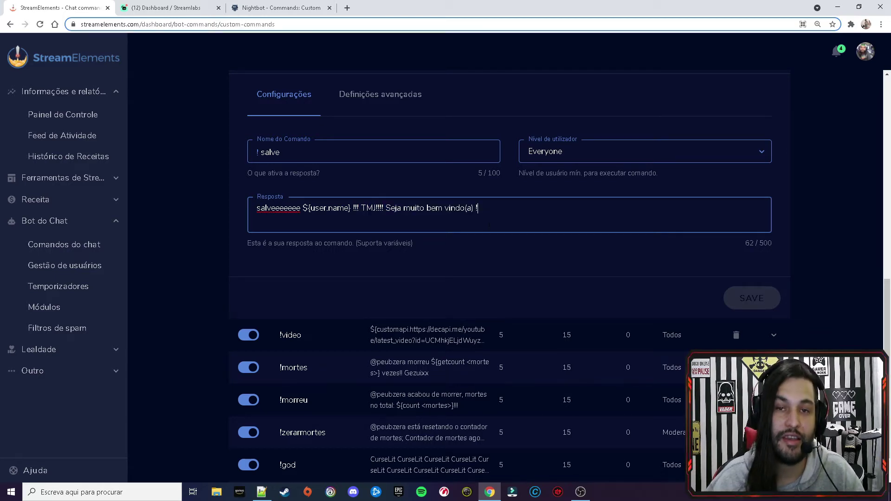
{"action": "left_click", "coordinate": [383, 99]}
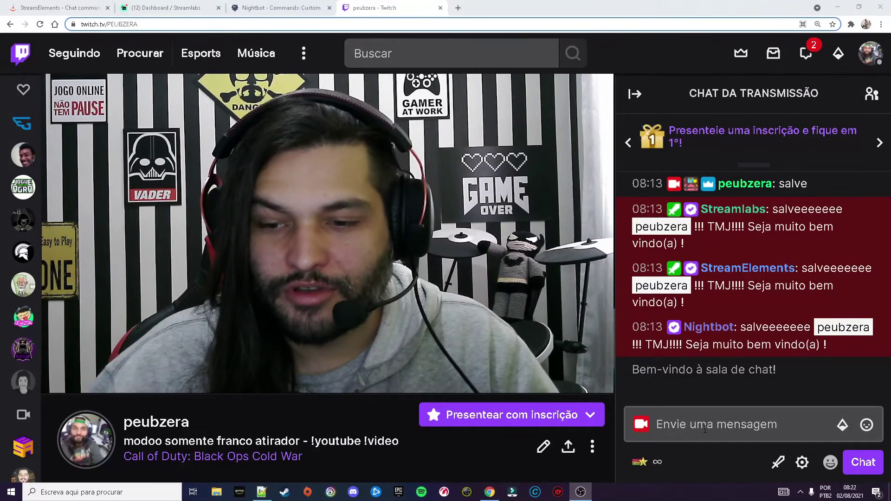
Step: Test the command's keywords by sending "salvee" and "salveee" in the Twitch channel's chat
{"action": "left_click", "coordinate": [720, 424]}
{"action": "type", "text": "salvee"}
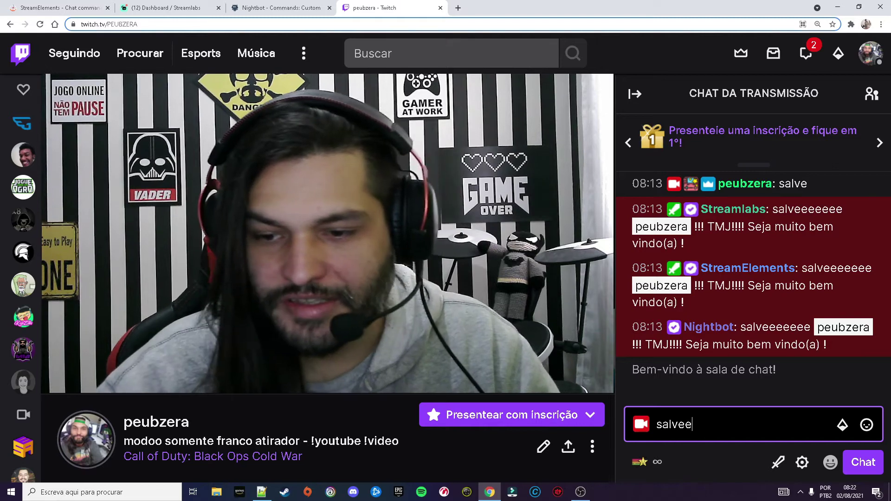
{"action": "key", "text": "Return"}
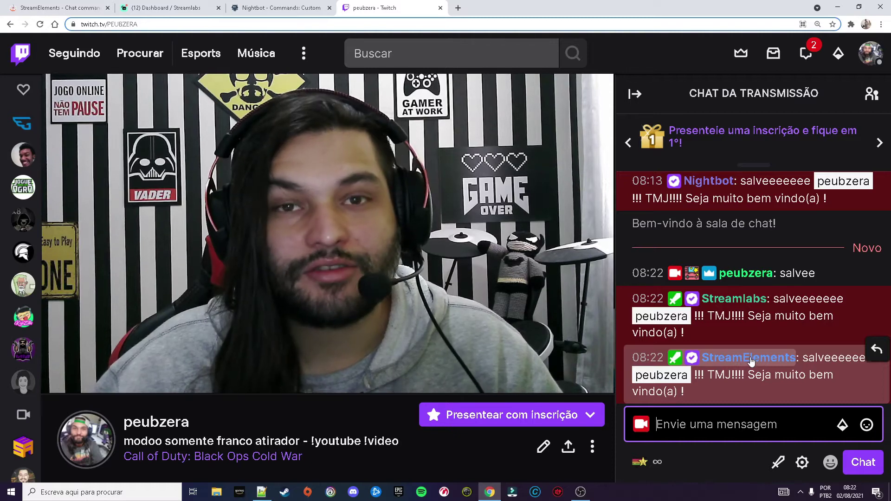
{"action": "type", "text": "salveee"}
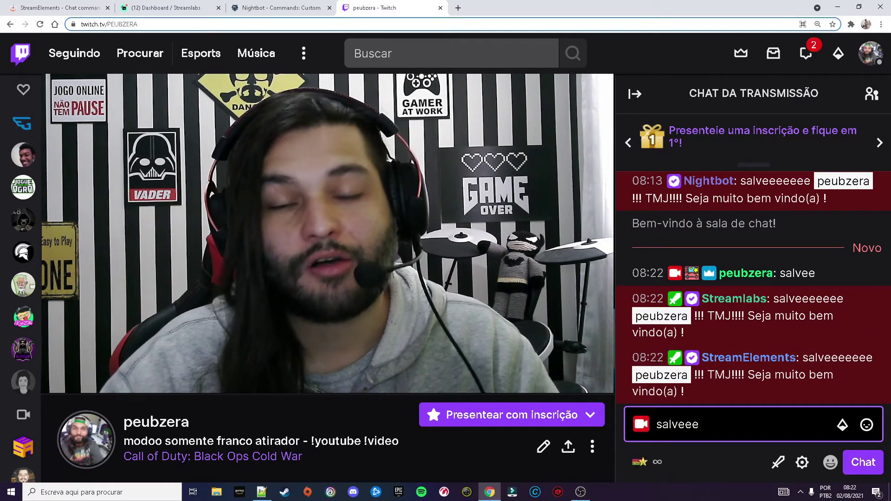
{"action": "key", "text": "Return"}
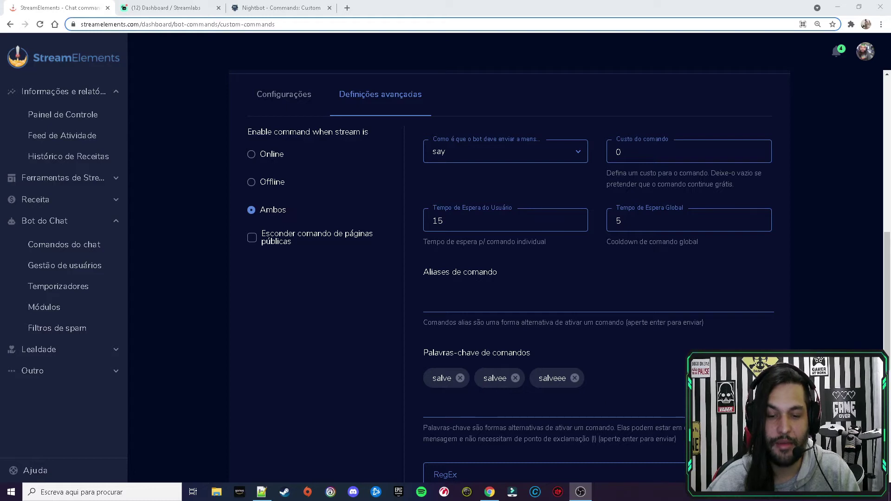
Step: In StreamElements, add "salvi" as a keyword of the !salve command and select its full response text in the basic settings
{"action": "left_click", "coordinate": [482, 400]}
{"action": "type", "text": "salvi"}
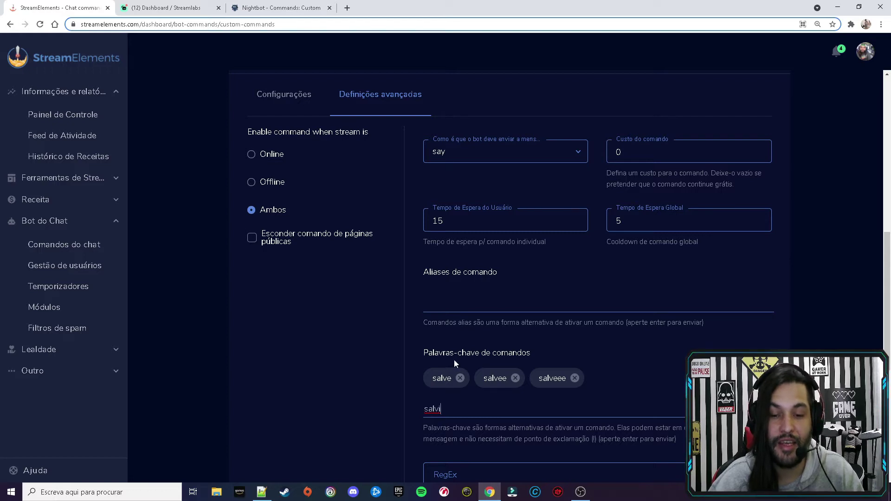
{"action": "key", "text": "Return"}
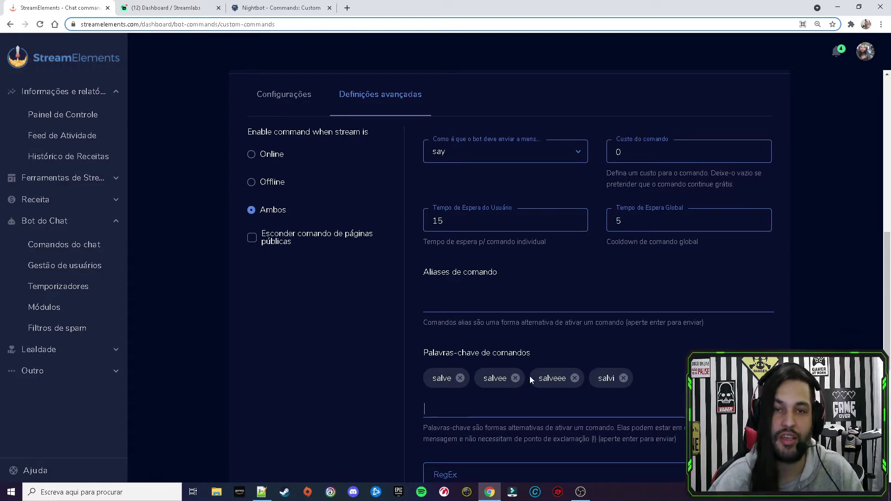
{"action": "left_click", "coordinate": [285, 94]}
{"action": "left_click_drag", "start_coordinate": [478, 208], "coordinate": [193, 201]}
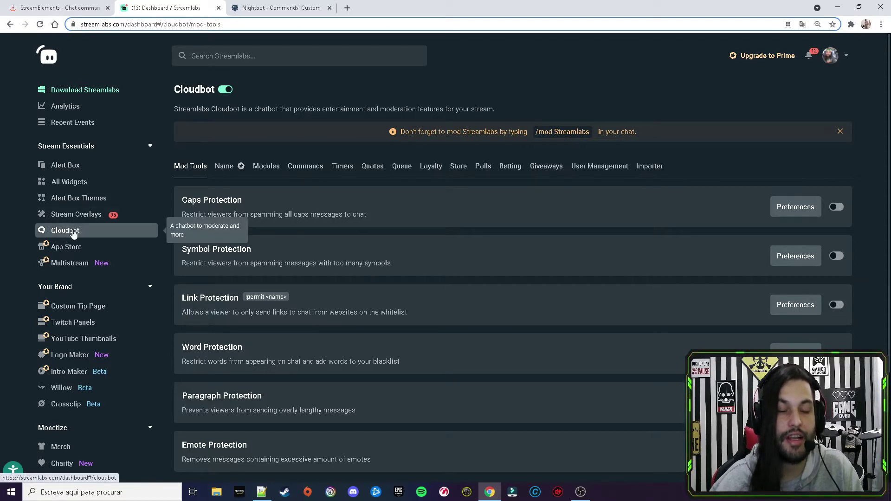
Step: In Streamlabs Cloudbot, open the !salve custom command for editing and examine its name and its response with the {user.name} variable
{"action": "left_click", "coordinate": [309, 168]}
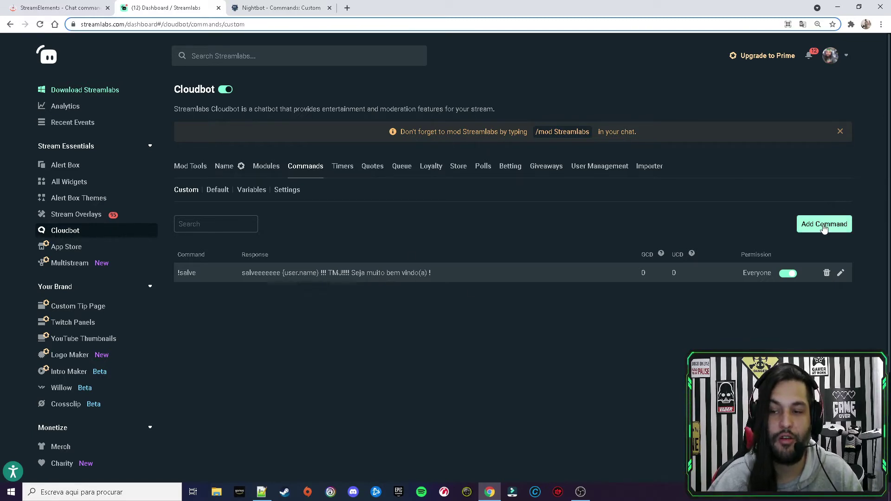
{"action": "left_click", "coordinate": [841, 273]}
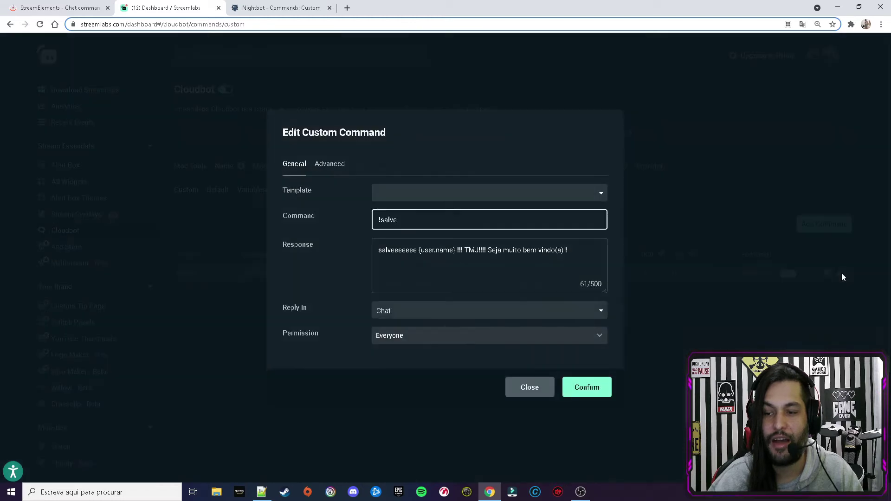
{"action": "key", "text": "ctrl+a"}
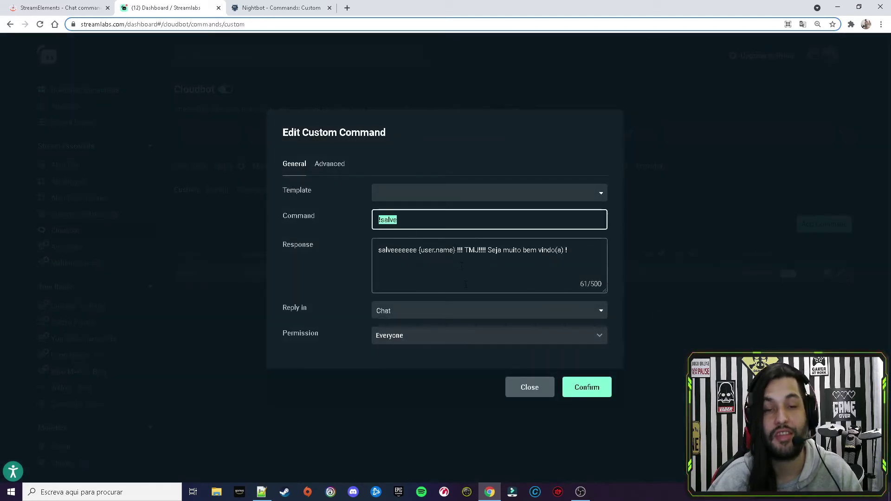
{"action": "left_click", "coordinate": [415, 265]}
{"action": "double_click", "coordinate": [398, 251]}
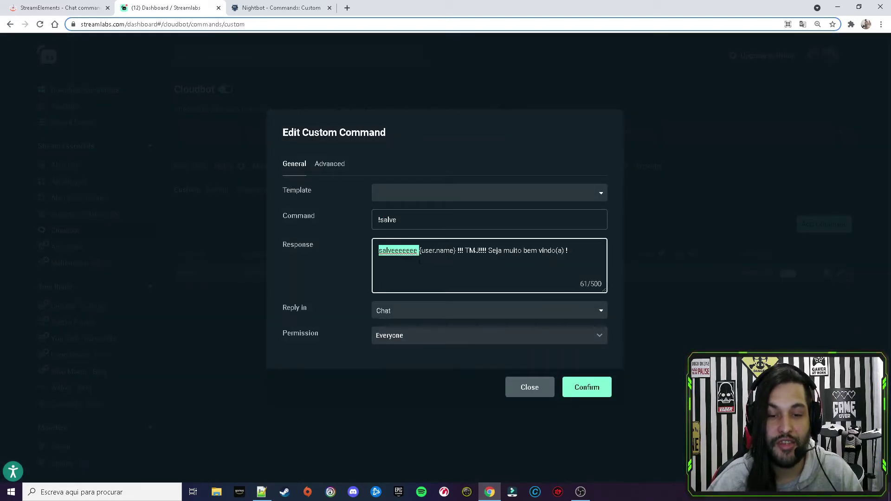
{"action": "left_click", "coordinate": [429, 251]}
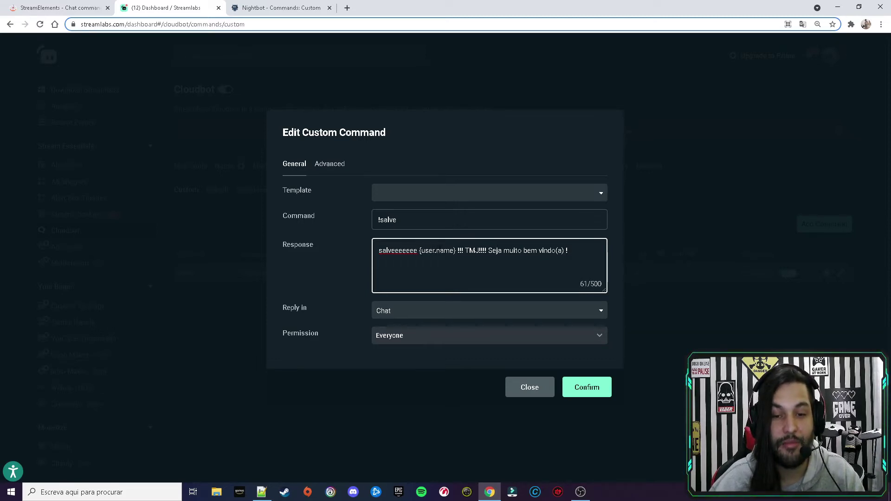
{"action": "double_click", "coordinate": [426, 251]}
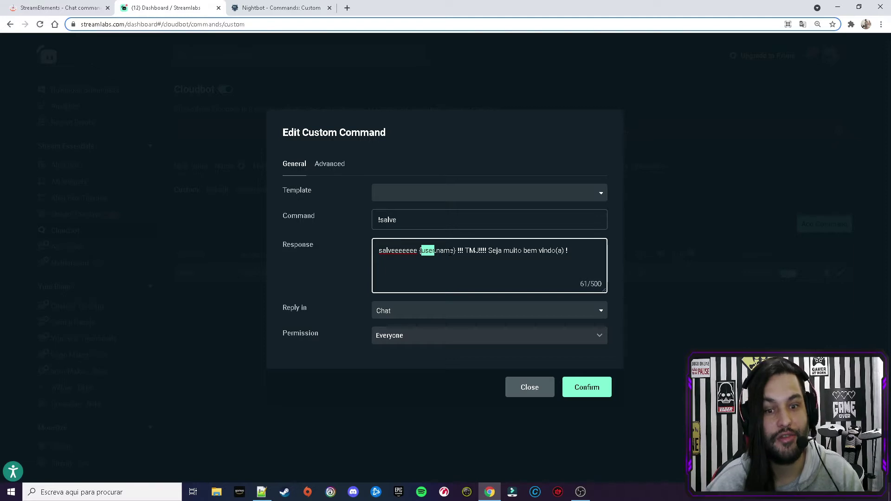
{"action": "left_click", "coordinate": [419, 254]}
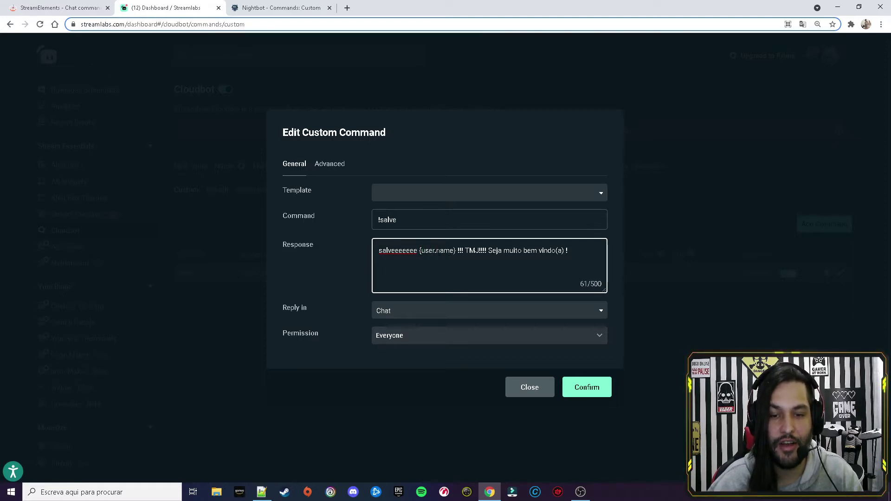
{"action": "double_click", "coordinate": [437, 251]}
{"action": "left_click", "coordinate": [455, 251]}
{"action": "left_click_drag", "start_coordinate": [454, 251], "coordinate": [568, 251]}
{"action": "left_click", "coordinate": [568, 251]}
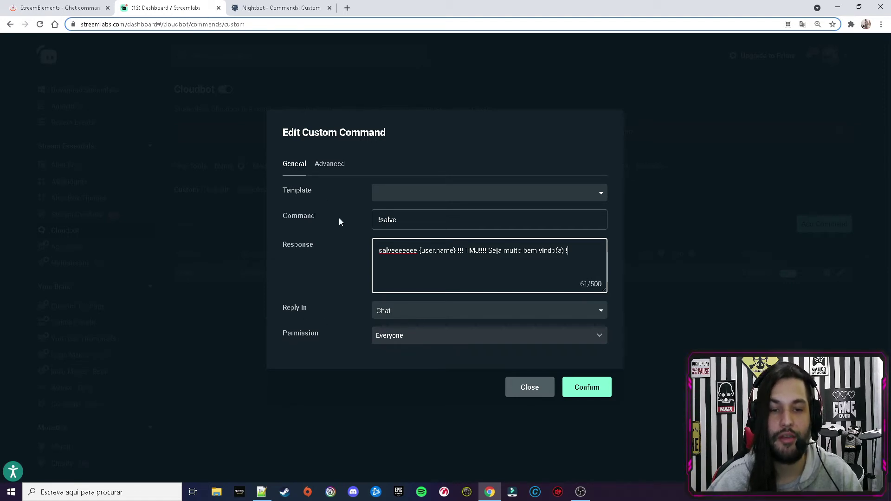
Step: Check the !salve command's keywords in its advanced settings and select the whole response text in the general settings
{"action": "left_click", "coordinate": [339, 168]}
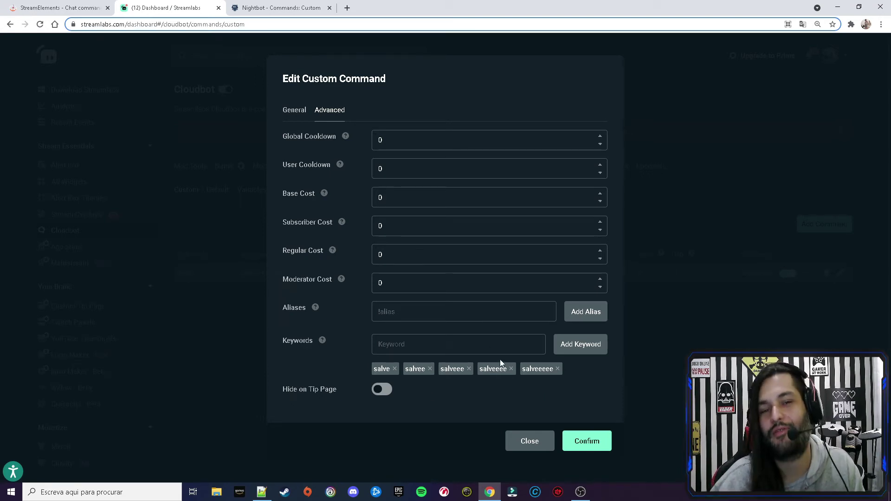
{"action": "left_click", "coordinate": [291, 110]}
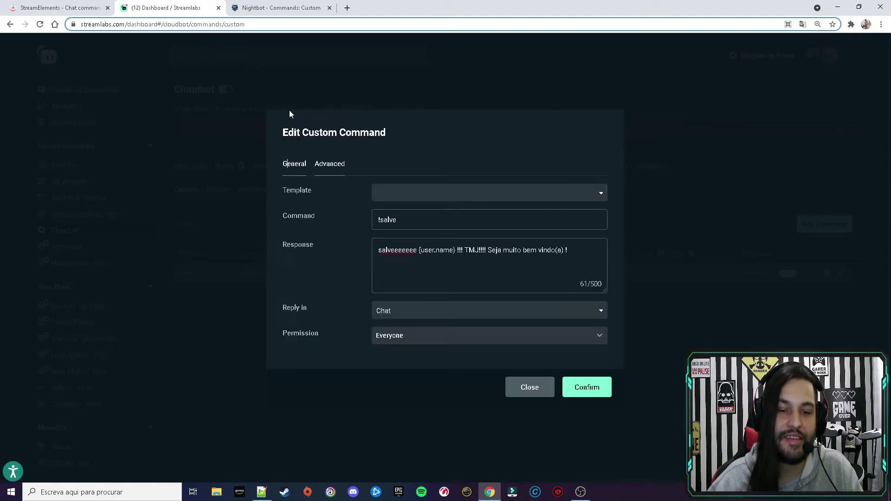
{"action": "left_click", "coordinate": [421, 251]}
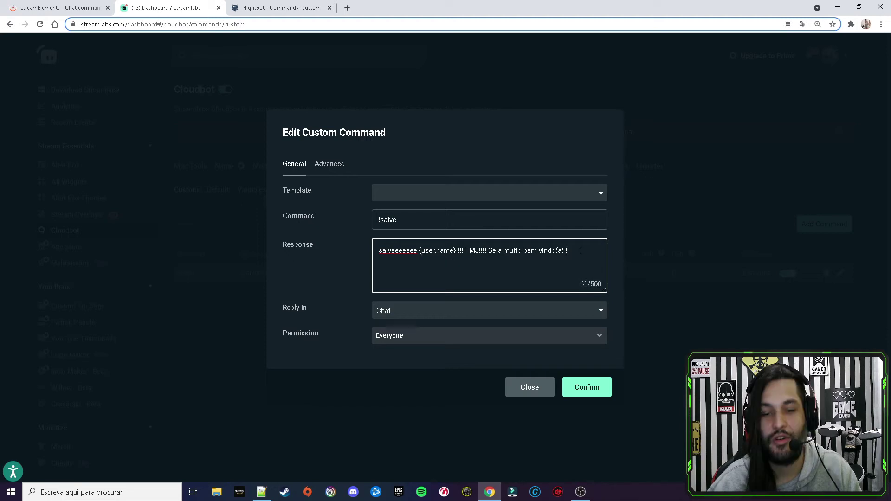
{"action": "left_click_drag", "start_coordinate": [580, 251], "coordinate": [299, 266]}
{"action": "left_click", "coordinate": [489, 251]}
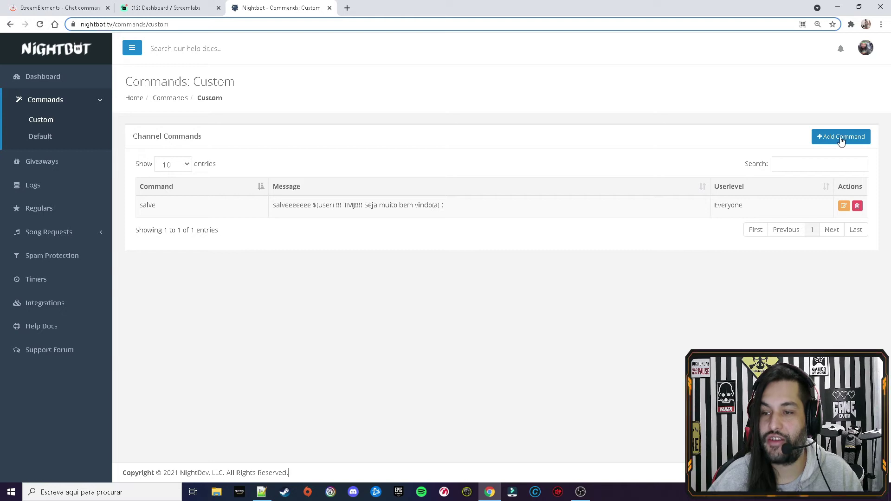
Step: In Nightbot, open the salve custom command for editing and examine its name and its message with the $(user) variable
{"action": "left_click", "coordinate": [844, 205]}
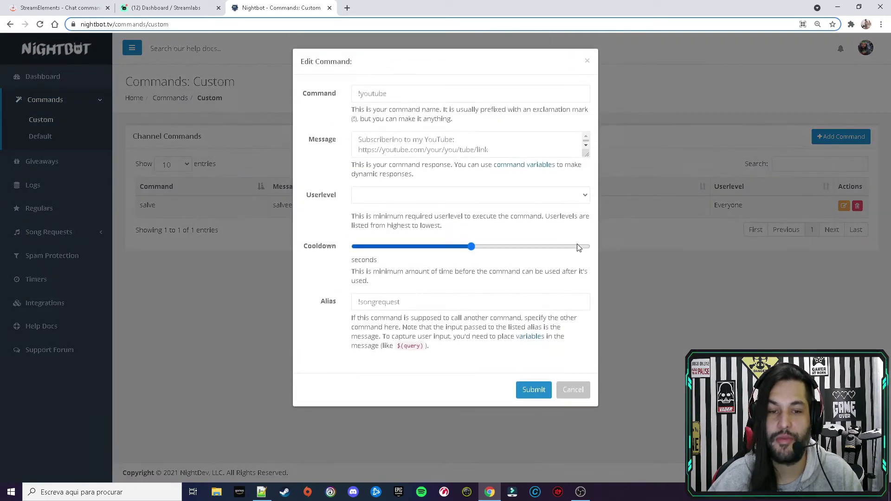
{"action": "double_click", "coordinate": [376, 94]}
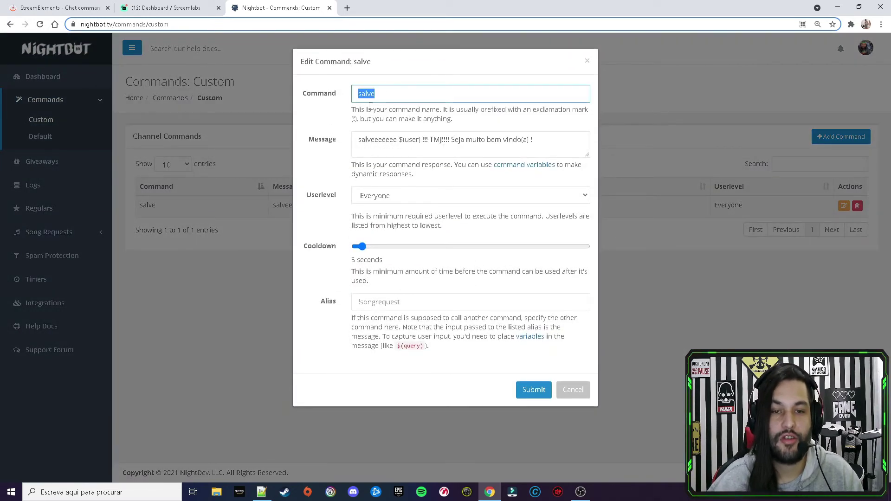
{"action": "left_click", "coordinate": [416, 141]}
{"action": "left_click_drag", "start_coordinate": [400, 141], "coordinate": [404, 141]}
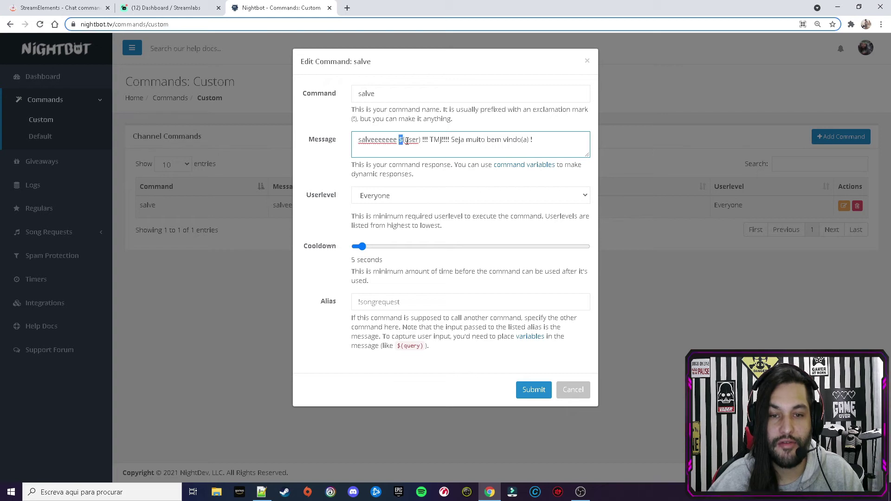
{"action": "left_click", "coordinate": [419, 142]}
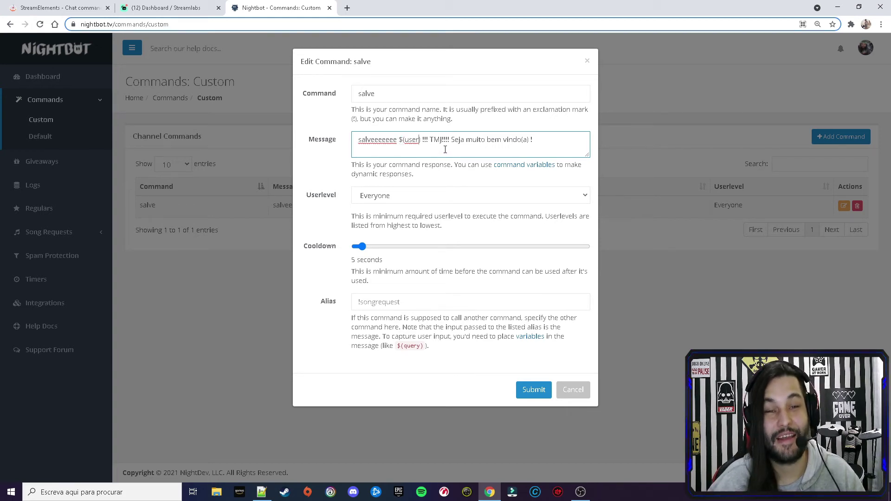
{"action": "double_click", "coordinate": [406, 141]}
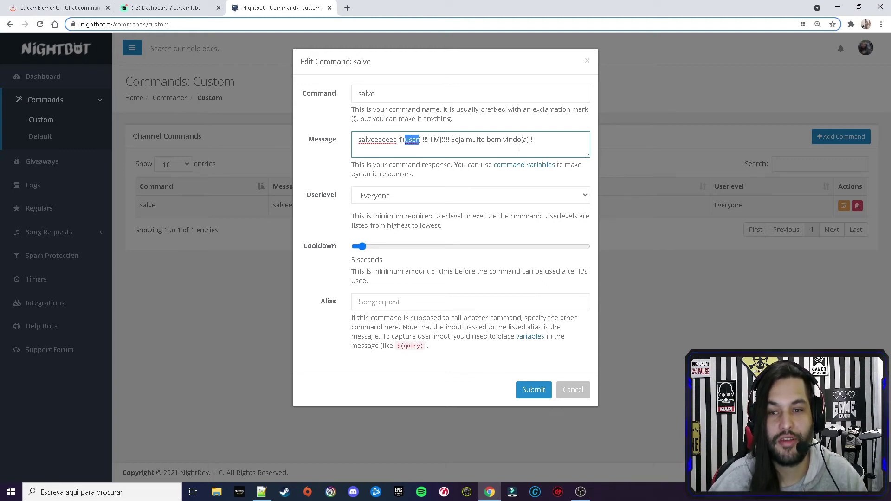
{"action": "left_click_drag", "start_coordinate": [546, 142], "coordinate": [274, 143]}
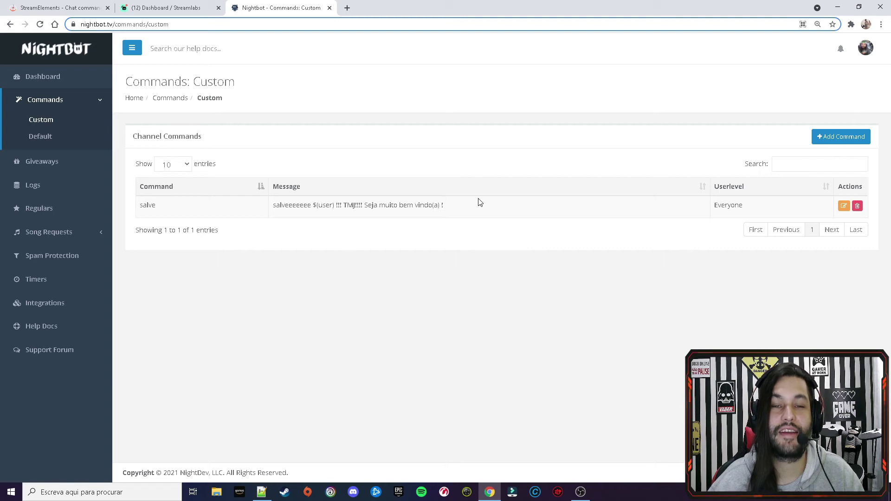